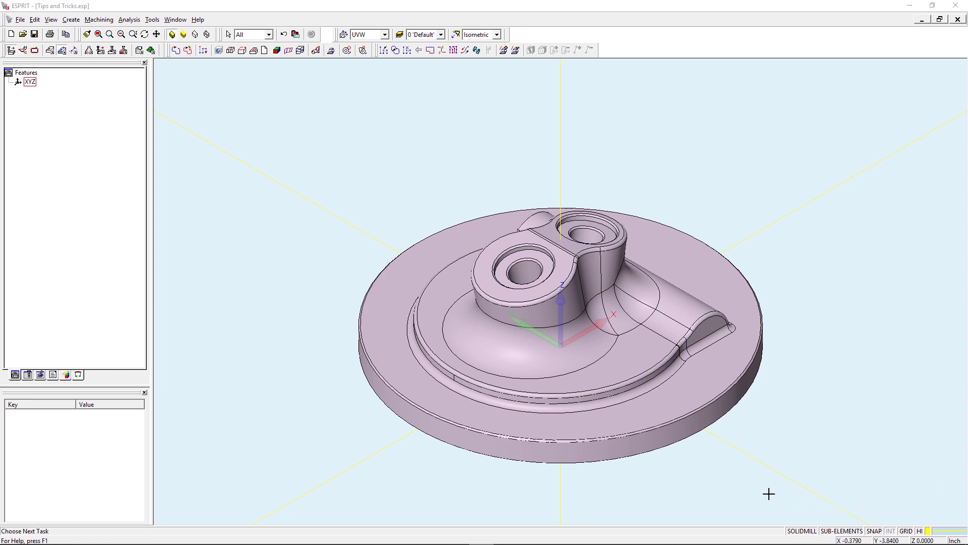
Load the Group Manager add-in and set it to load on startup
click(152, 20)
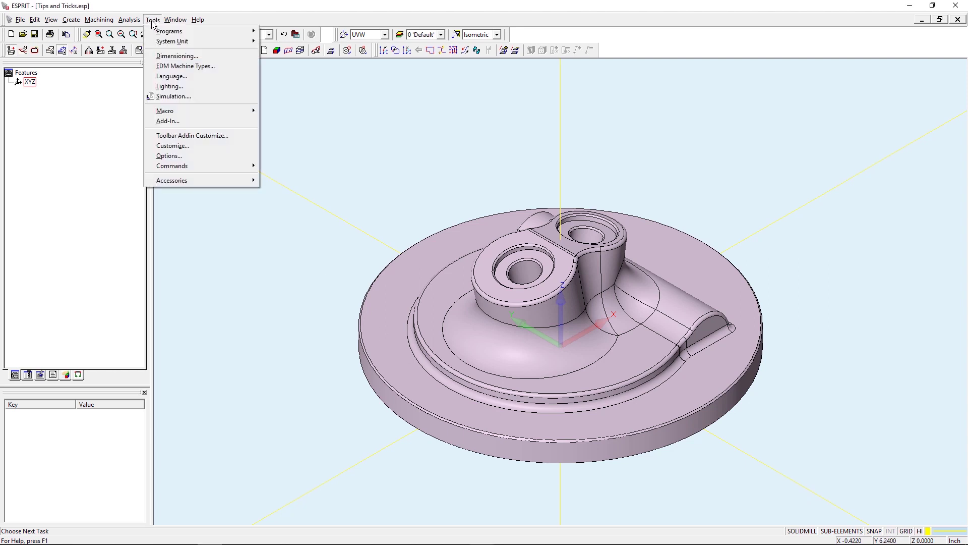
click(182, 123)
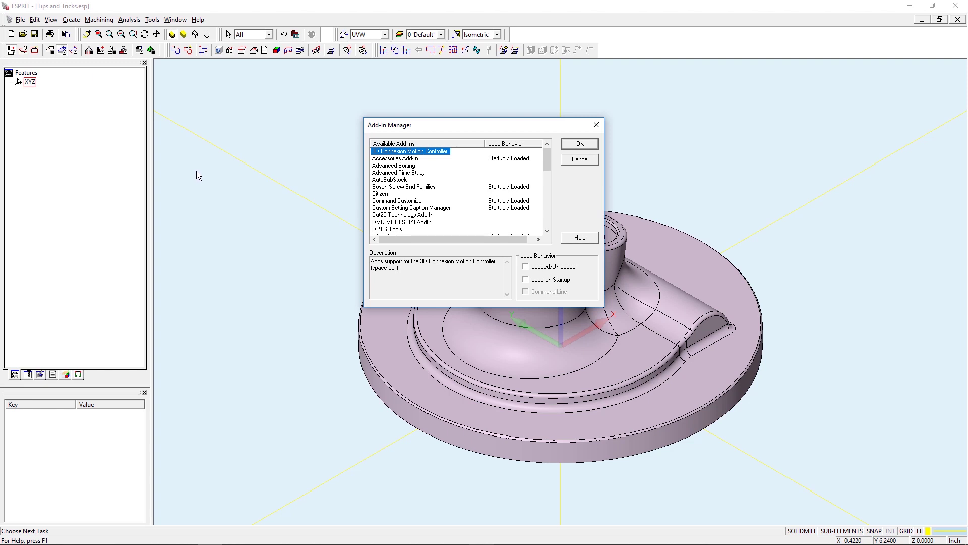
scroll(437, 197, down, 3)
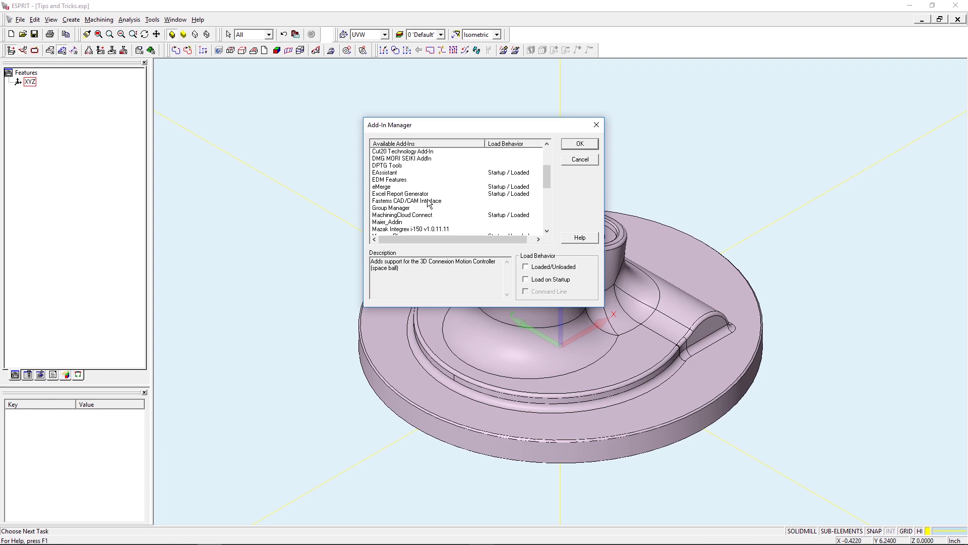
click(393, 208)
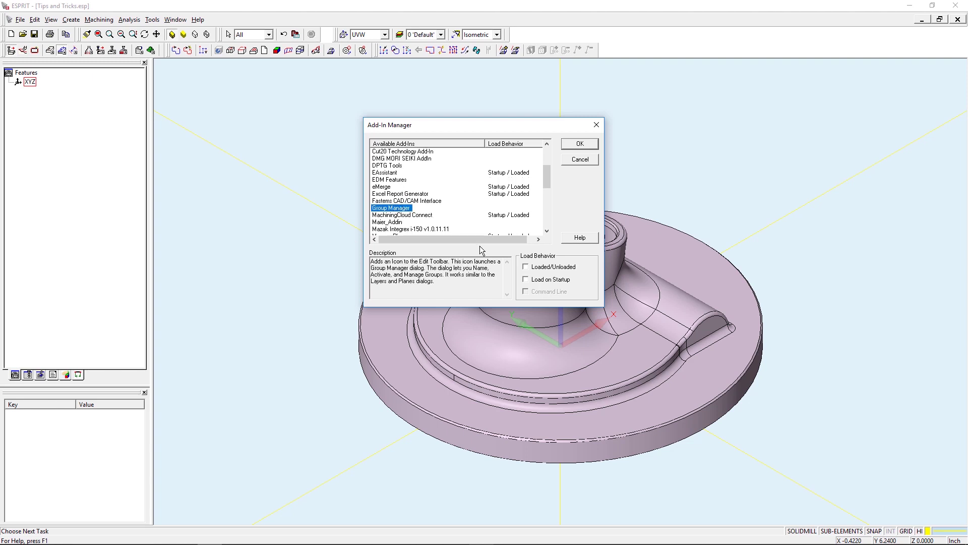
click(527, 267)
click(528, 281)
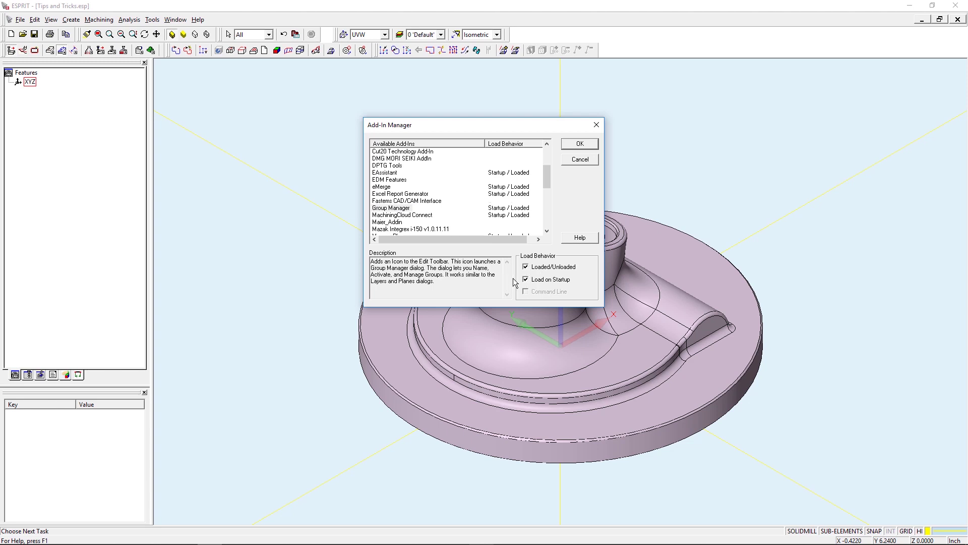
click(579, 144)
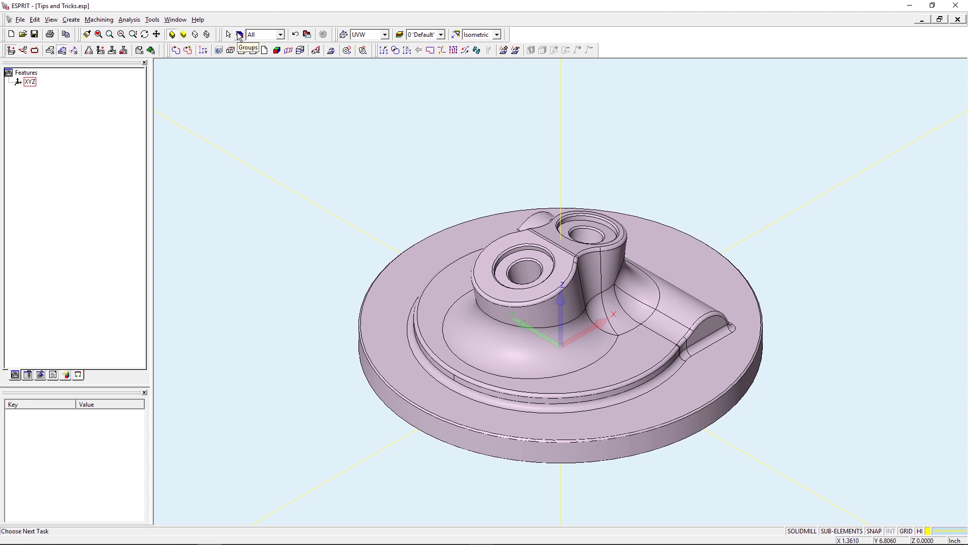
Select all the blend faces around the base of the two bosses and save them as a group named Large Blend
click(240, 34)
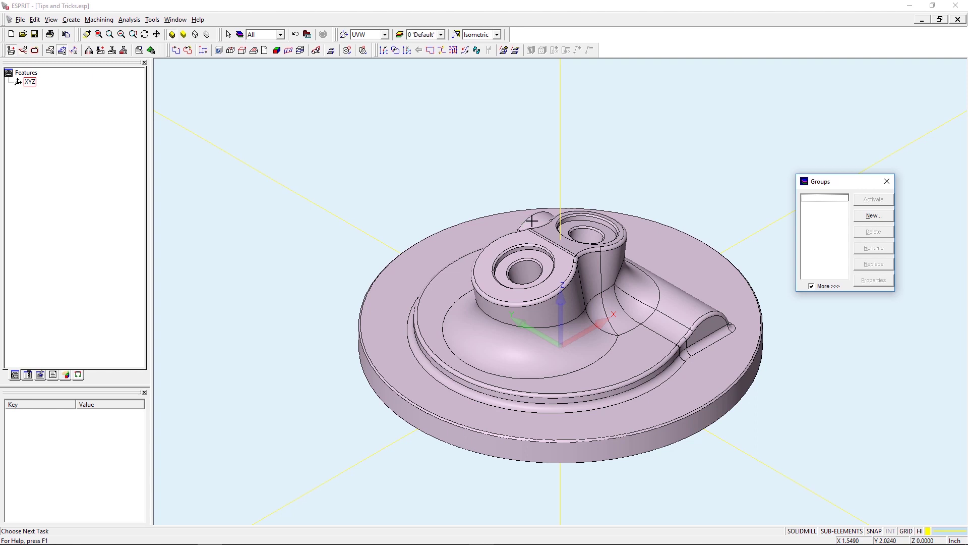
middle_drag(638, 208, 648, 173)
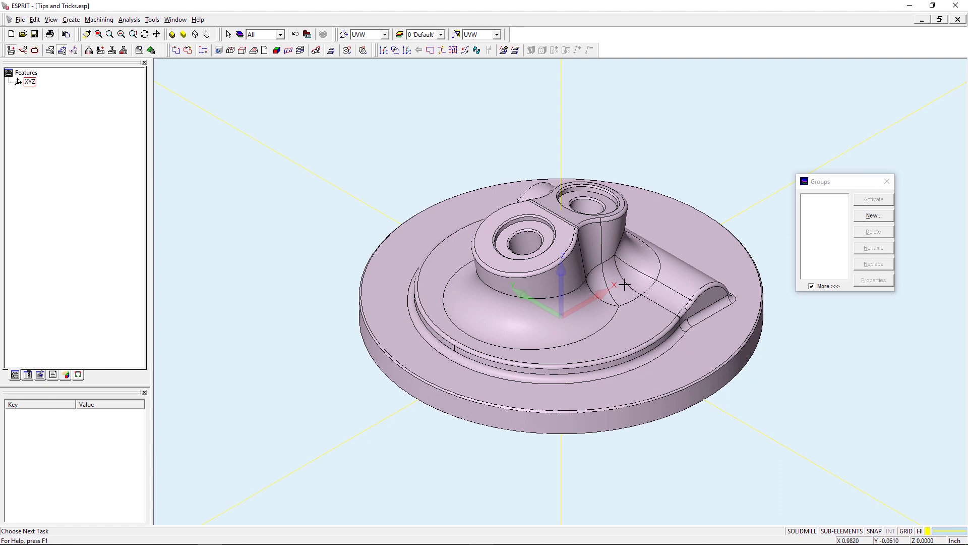
click(570, 325)
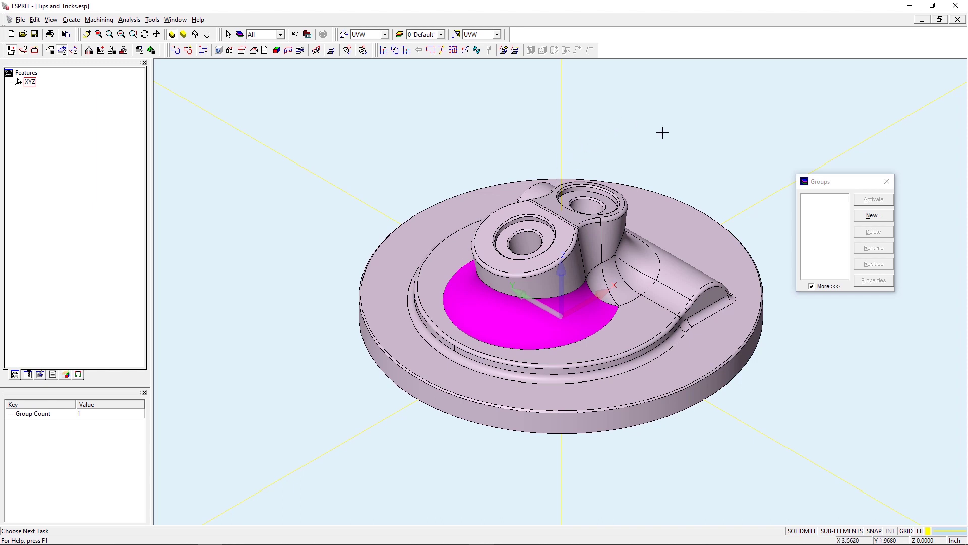
click(598, 286)
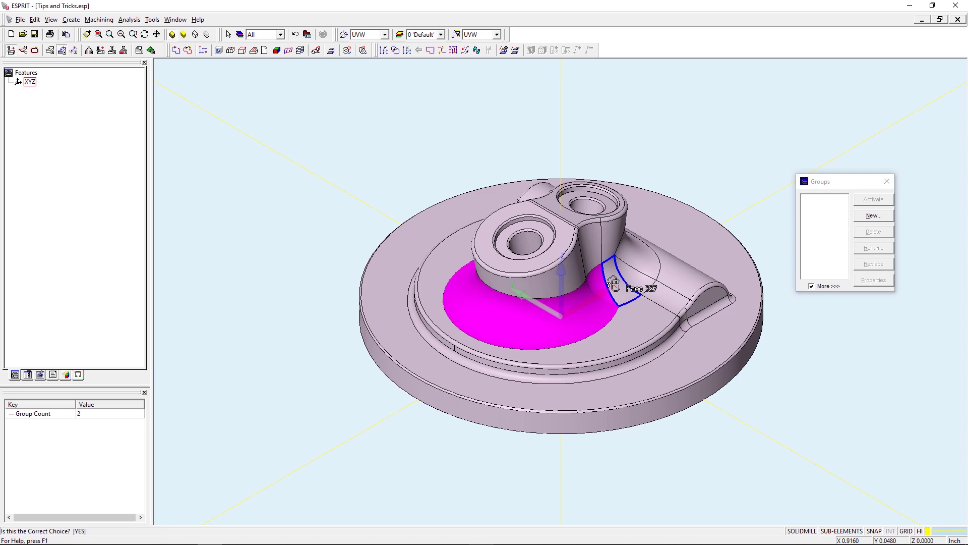
click(627, 277)
click(638, 256)
click(640, 253)
middle_drag(640, 253, 655, 348)
click(529, 266)
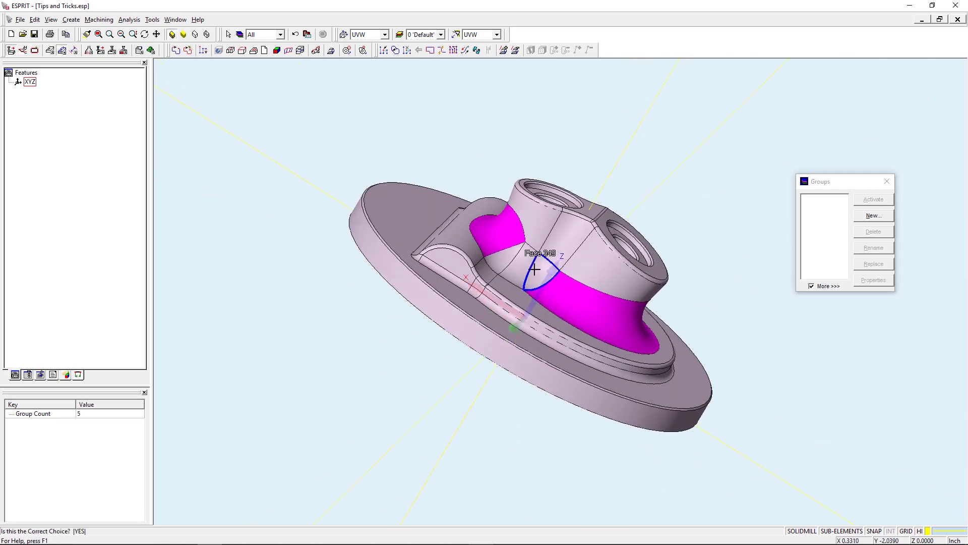
click(509, 265)
click(505, 259)
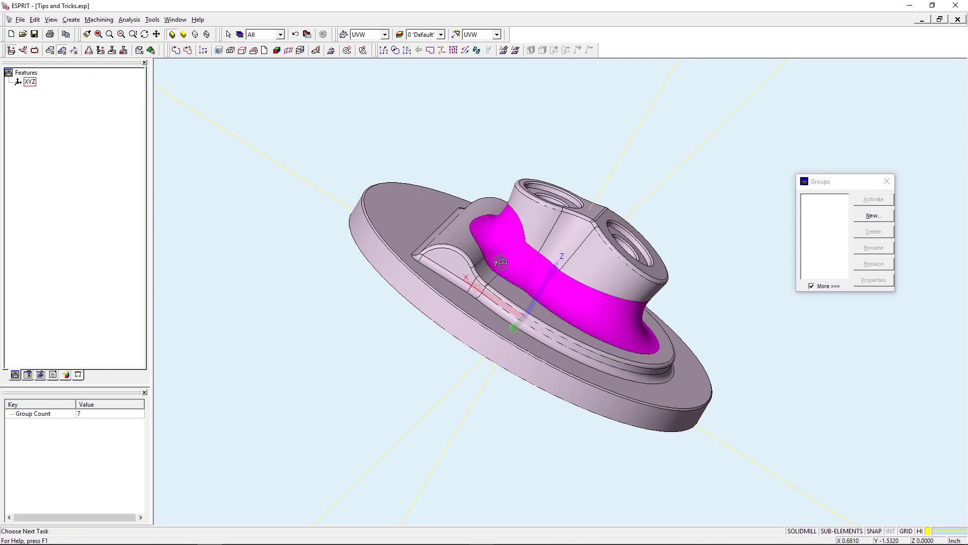
middle_drag(599, 321, 351, 306)
click(866, 215)
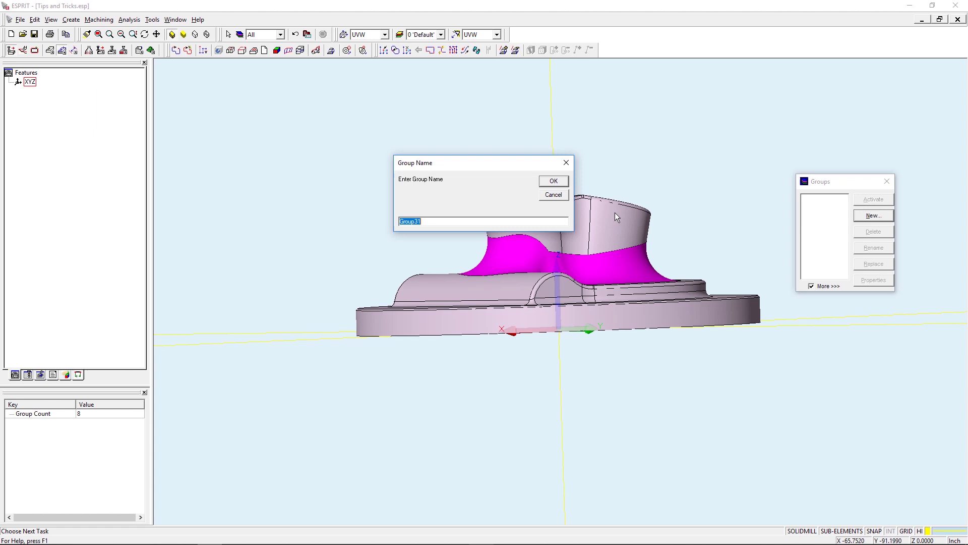
text(Large Blend)
key(Return)
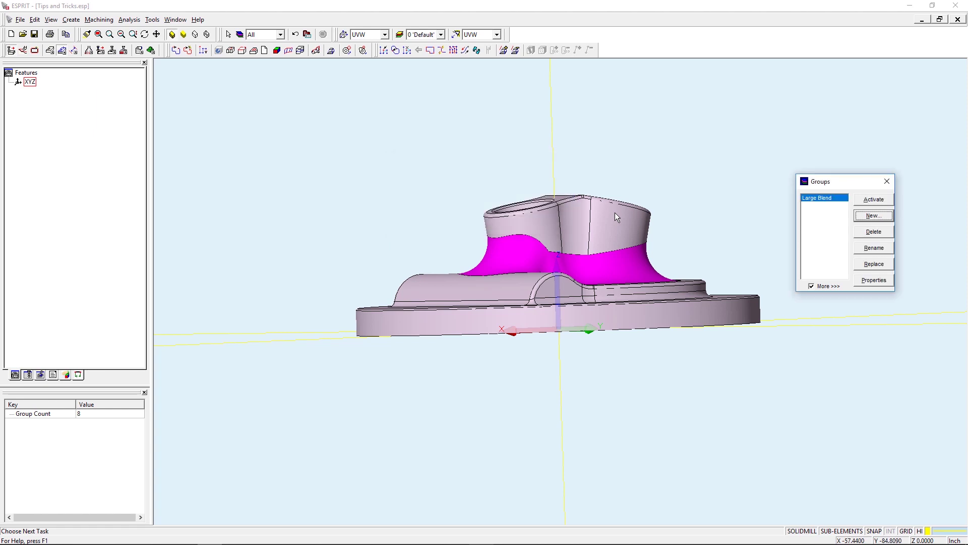
Clear the selection, reactivate the Large Blend group to check its faces from several sides, and deselect it
click(644, 131)
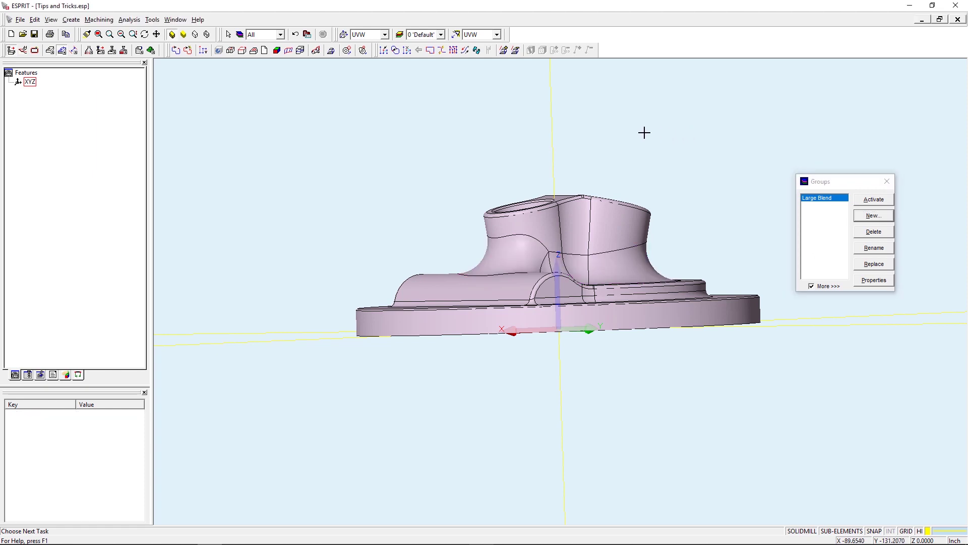
middle_drag(644, 132, 675, 144)
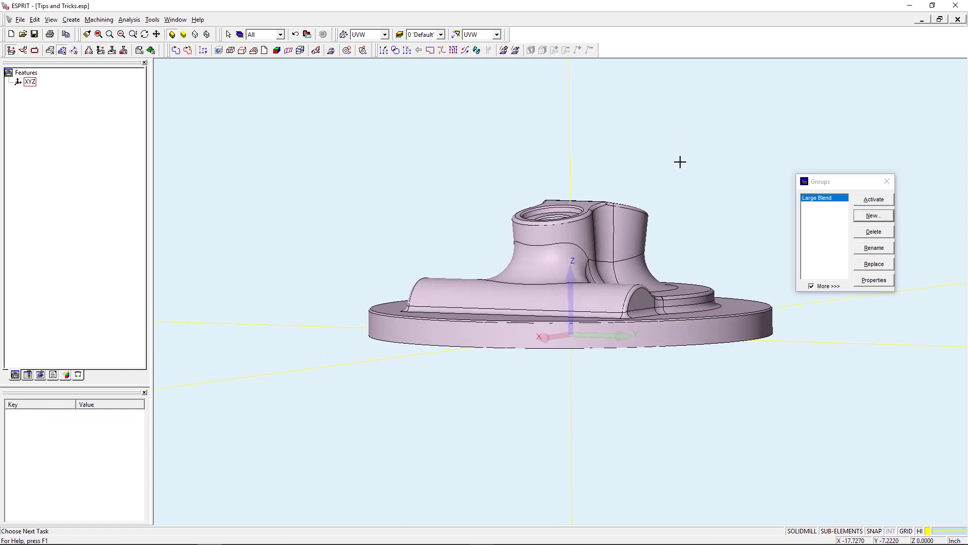
click(872, 199)
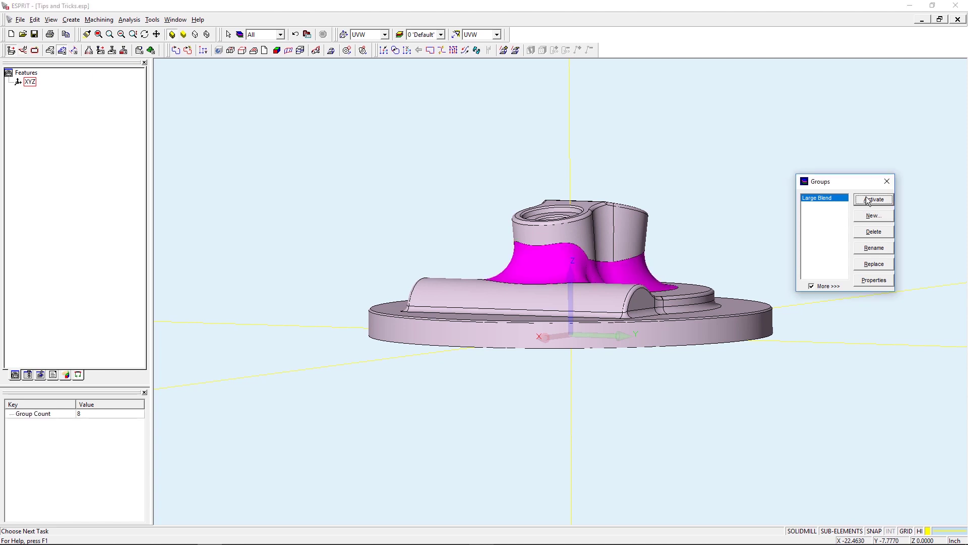
middle_drag(756, 297, 724, 304)
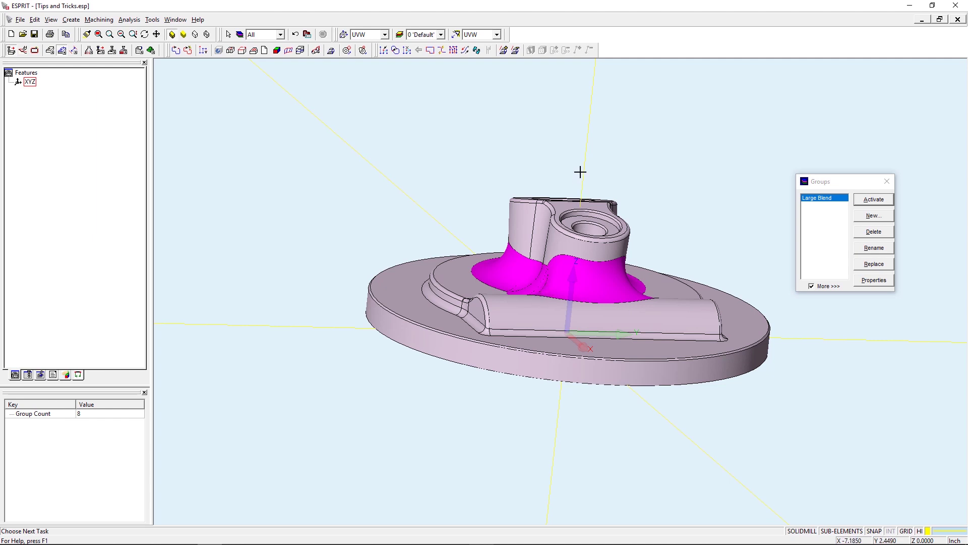
middle_drag(533, 166, 573, 162)
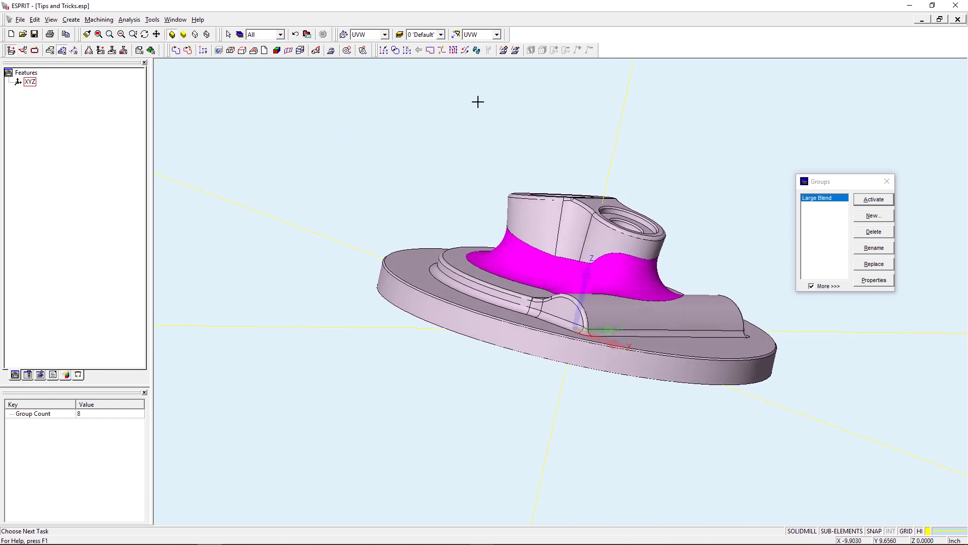
key(Escape)
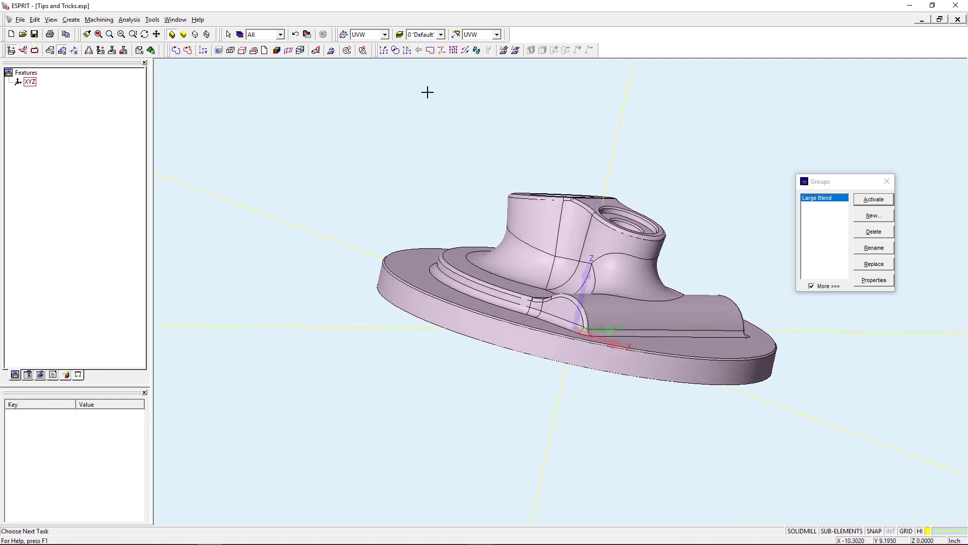
Create a knitted surface from the Large Blend group's faces, using the lower and upper vertices of the blend seam below the ridge between the bosses
right_click(455, 54)
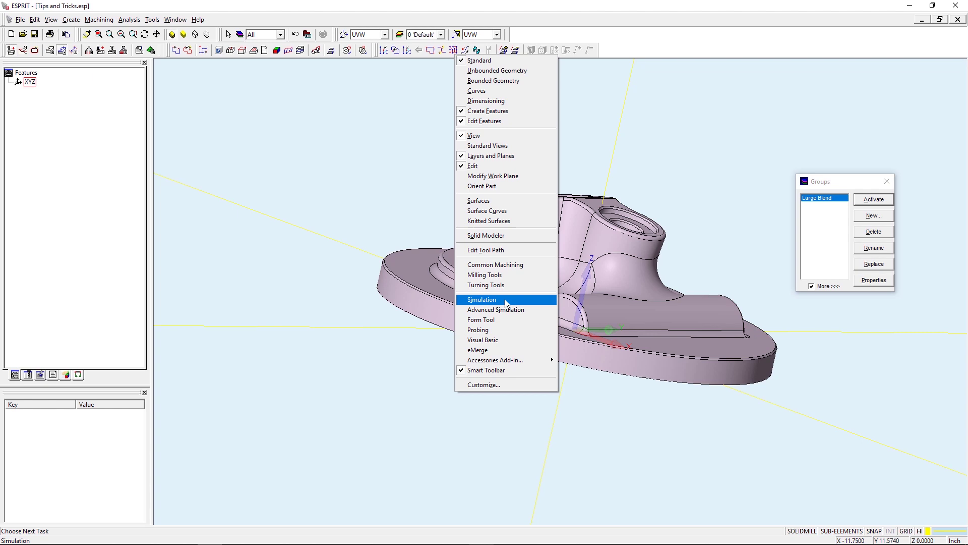
click(504, 220)
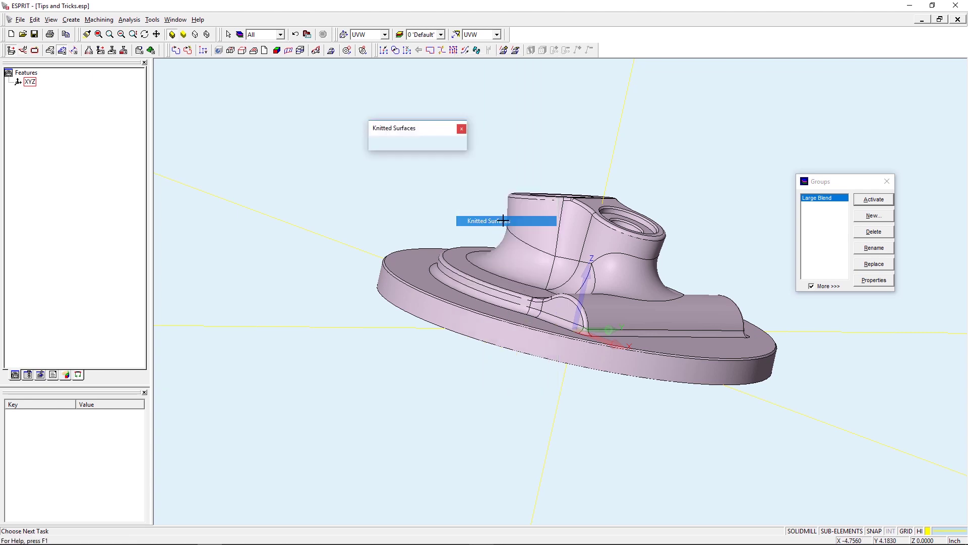
click(865, 201)
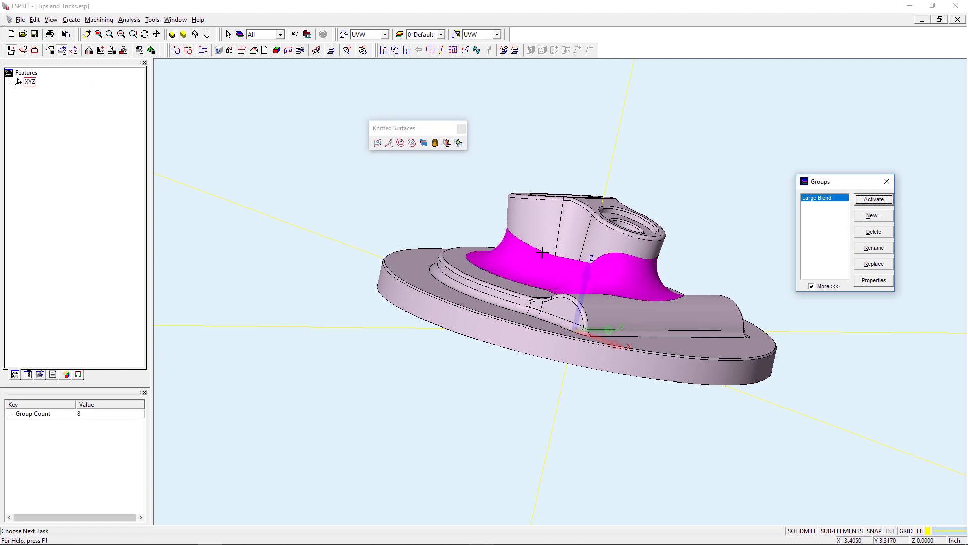
click(400, 145)
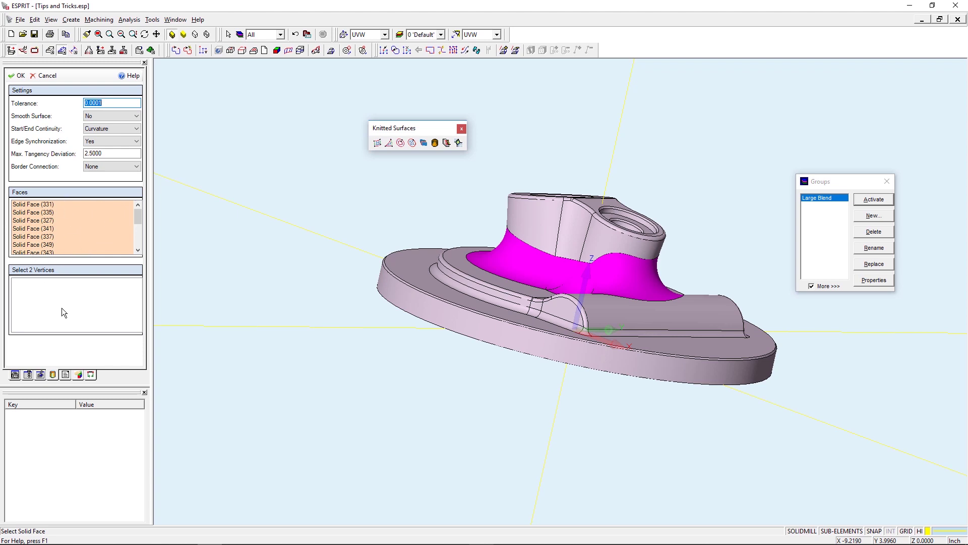
click(63, 304)
middle_drag(600, 272, 546, 284)
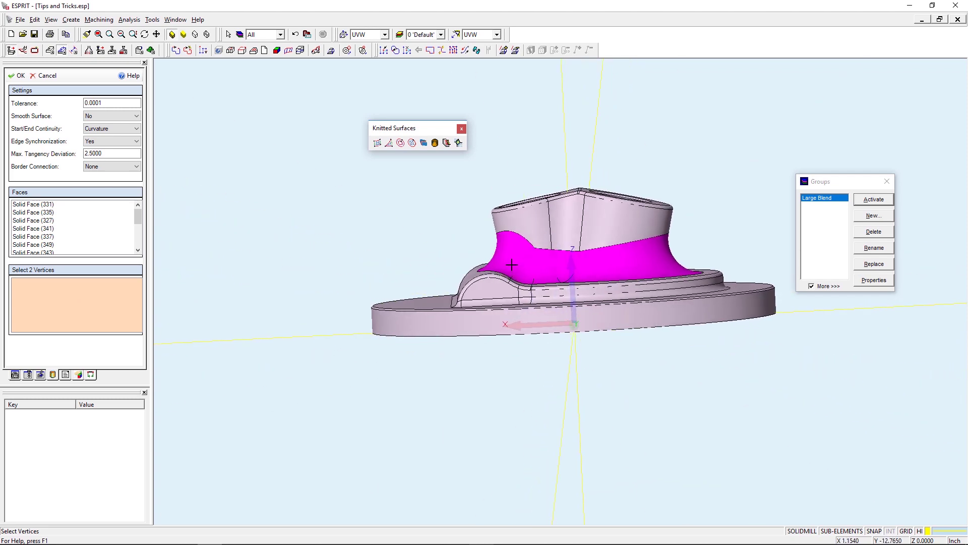
scroll(561, 287, up, 2)
click(562, 281)
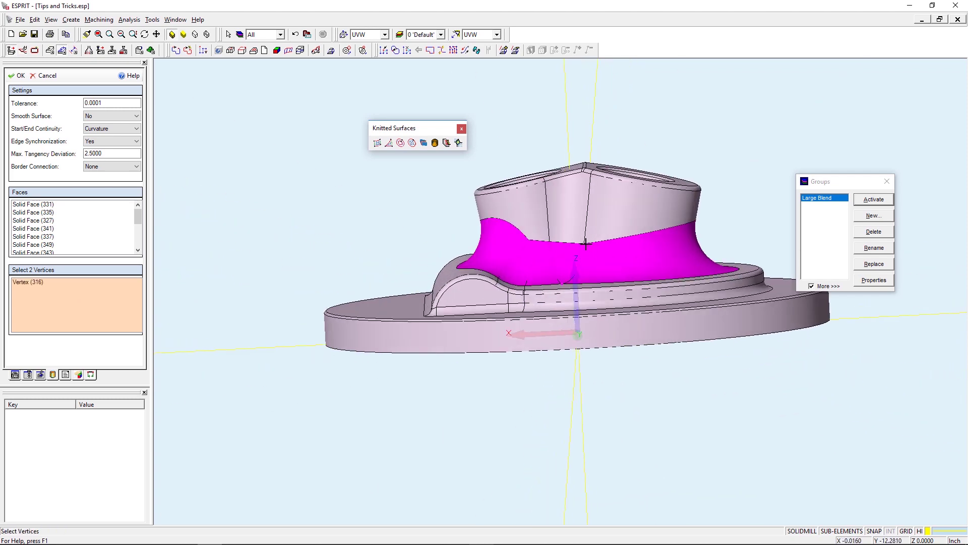
click(585, 244)
click(18, 76)
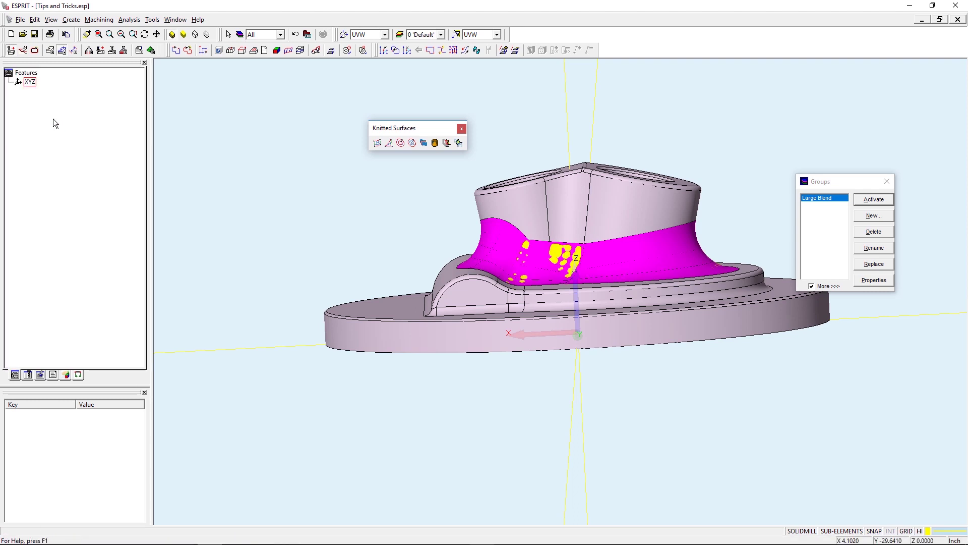
mouse_move(590, 378)
middle_down()
mouse_move(636, 396)
mouse_move(597, 389)
middle_up()
middle_drag(744, 222, 779, 357)
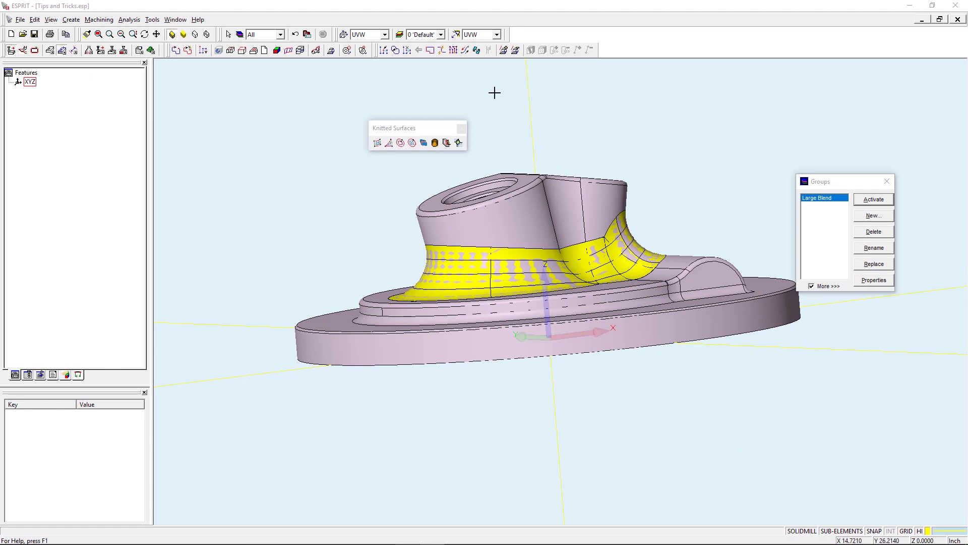
right_click(469, 51)
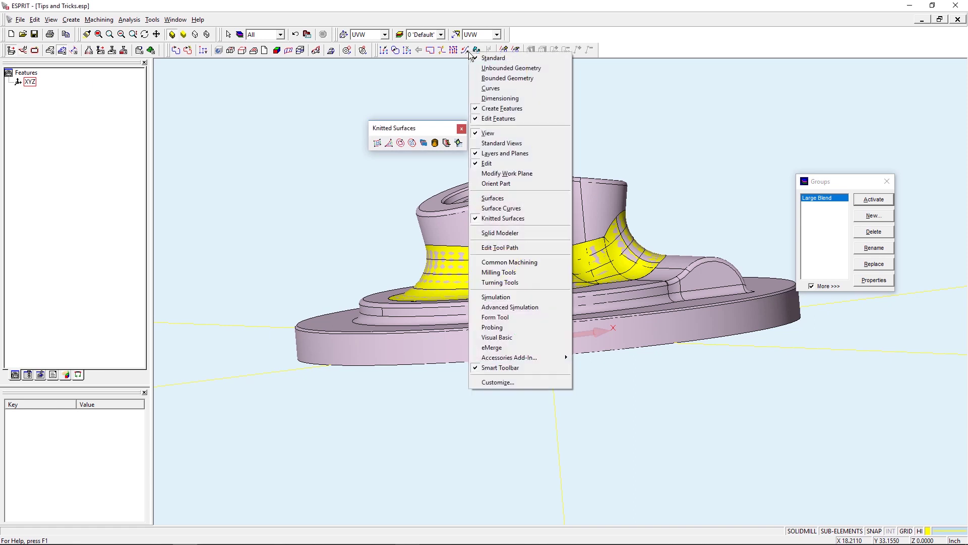
click(511, 233)
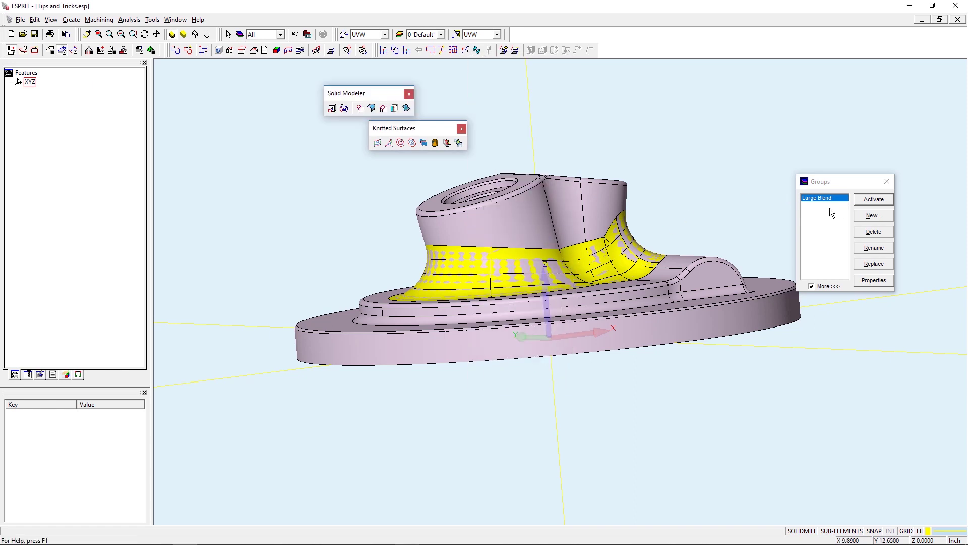
click(874, 200)
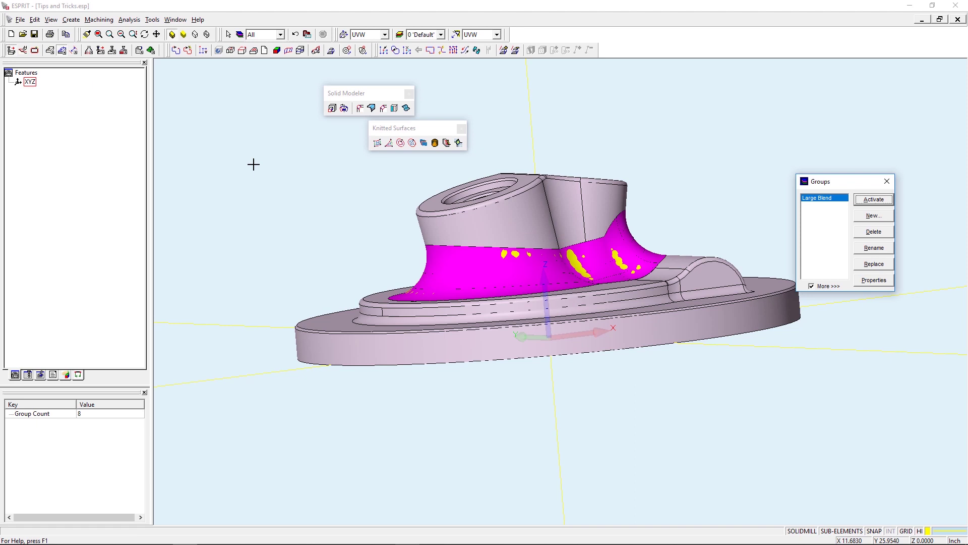
click(372, 108)
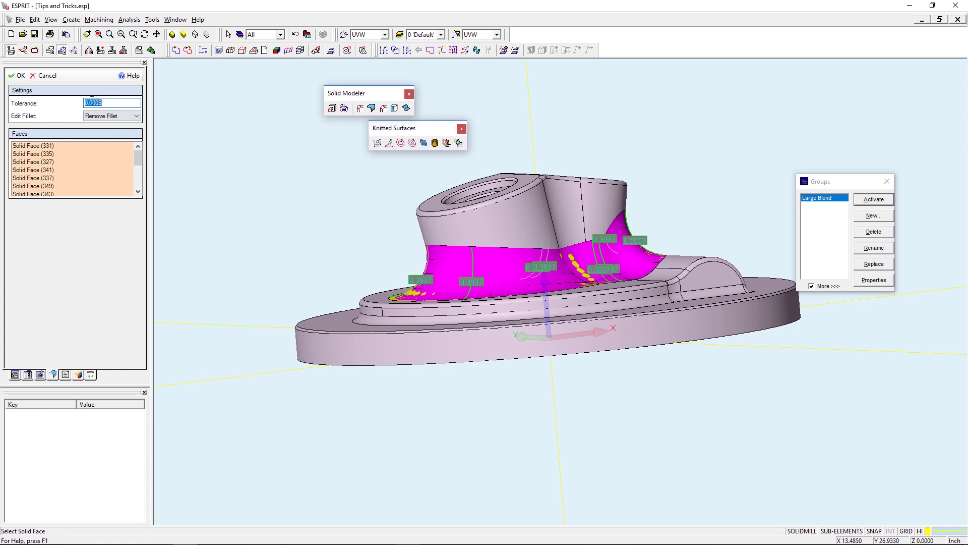
click(46, 75)
click(409, 94)
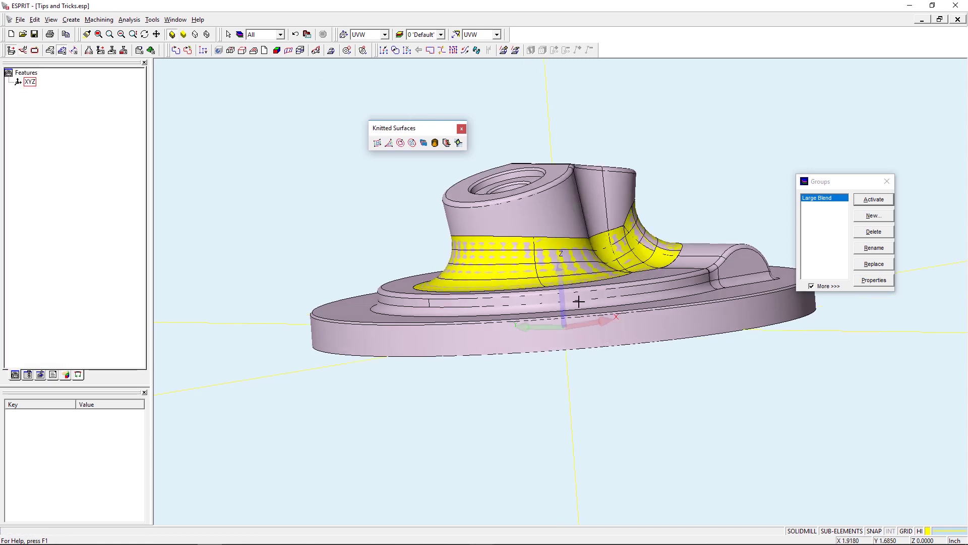